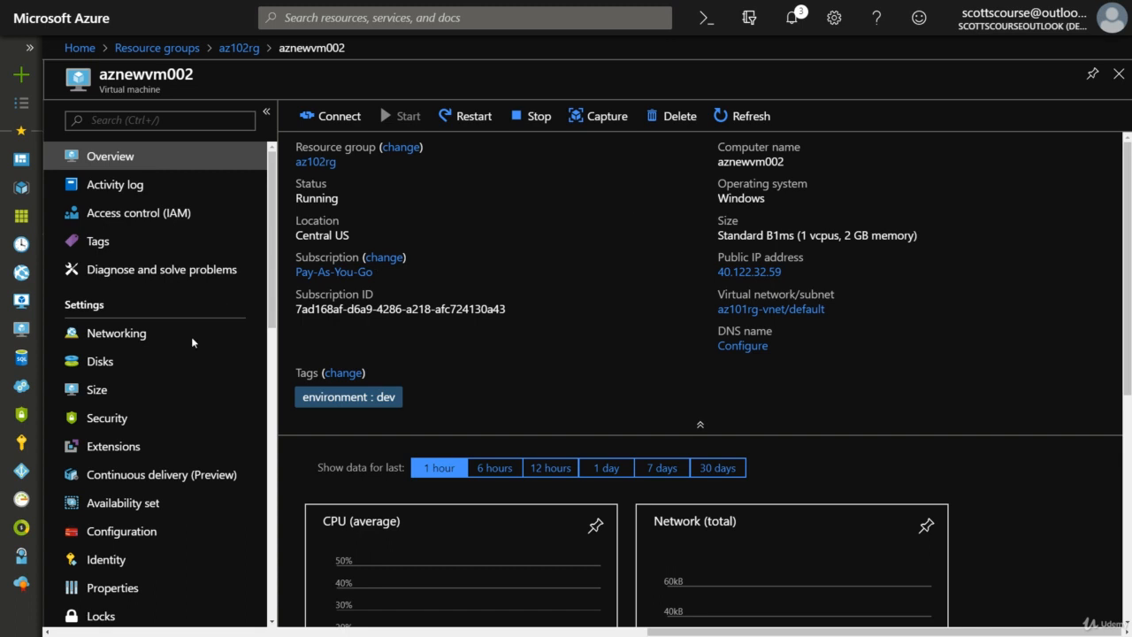
Step: Add a data disk row to aznewvm002's disks at LUN 0 and start creating a new managed disk for it
{"action": "left_click", "coordinate": [108, 368]}
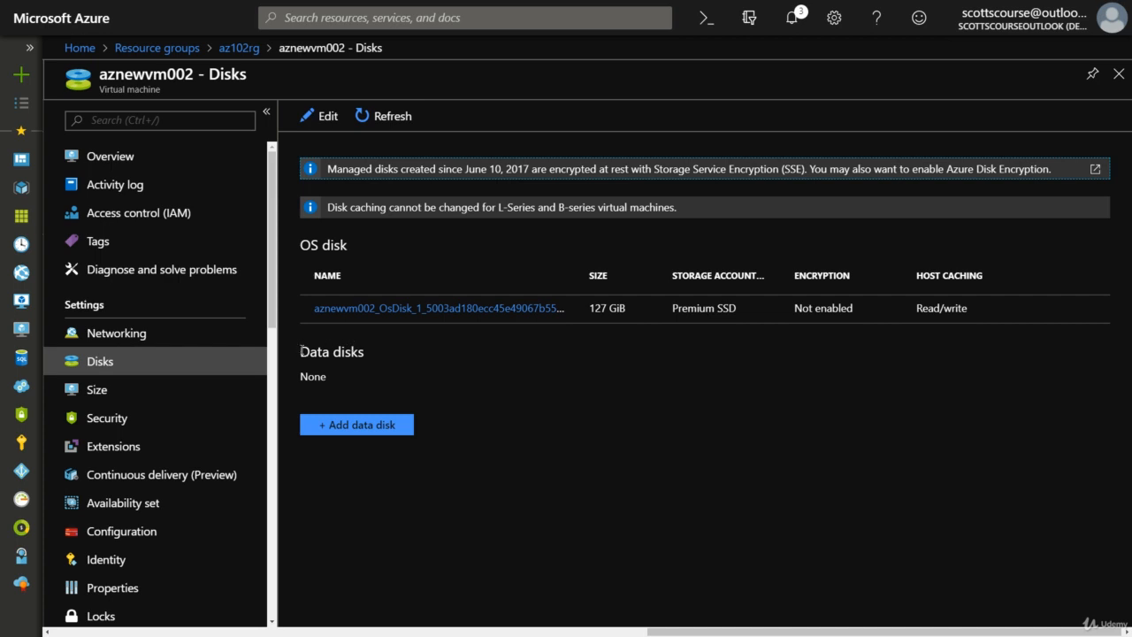
{"action": "left_click_drag", "start_coordinate": [301, 351], "coordinate": [361, 353]}
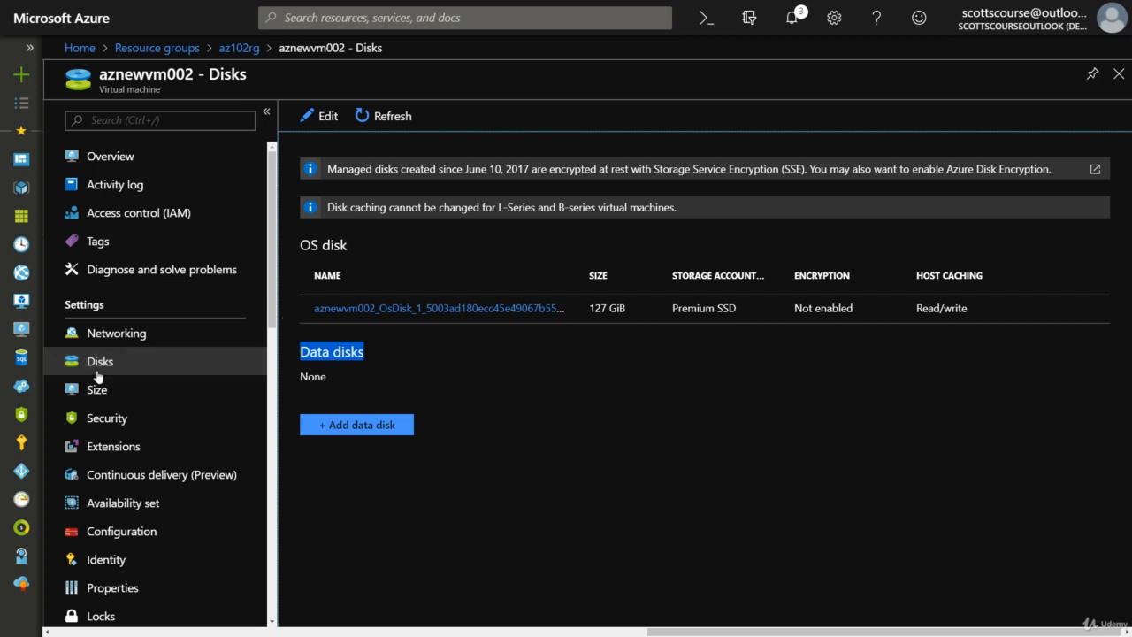
{"action": "left_click", "coordinate": [356, 427]}
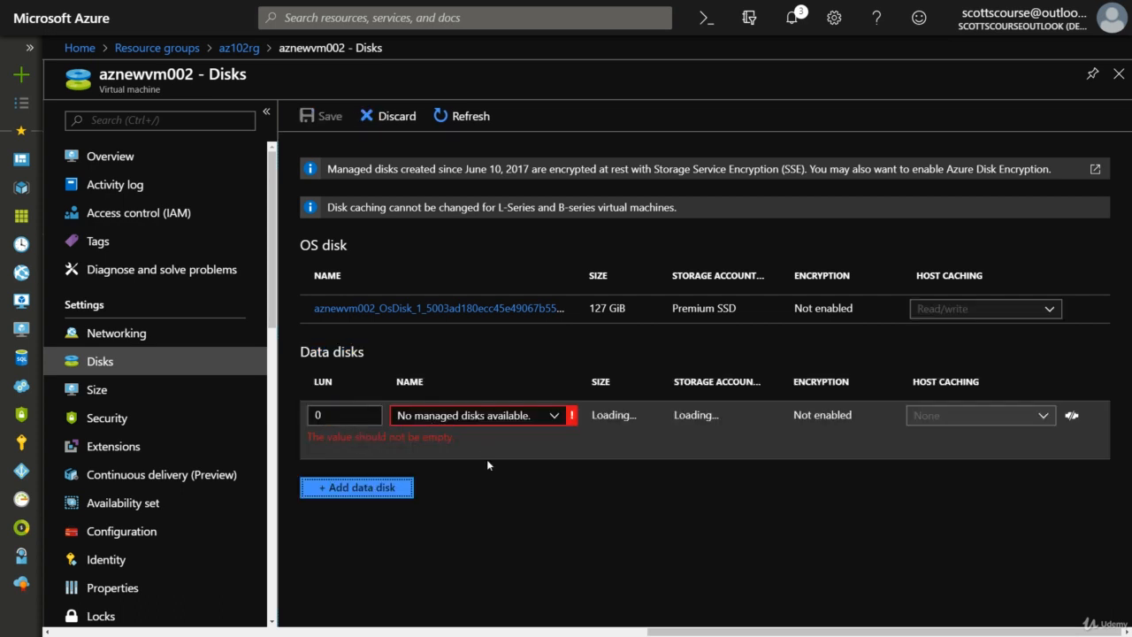
{"action": "left_click", "coordinate": [555, 418]}
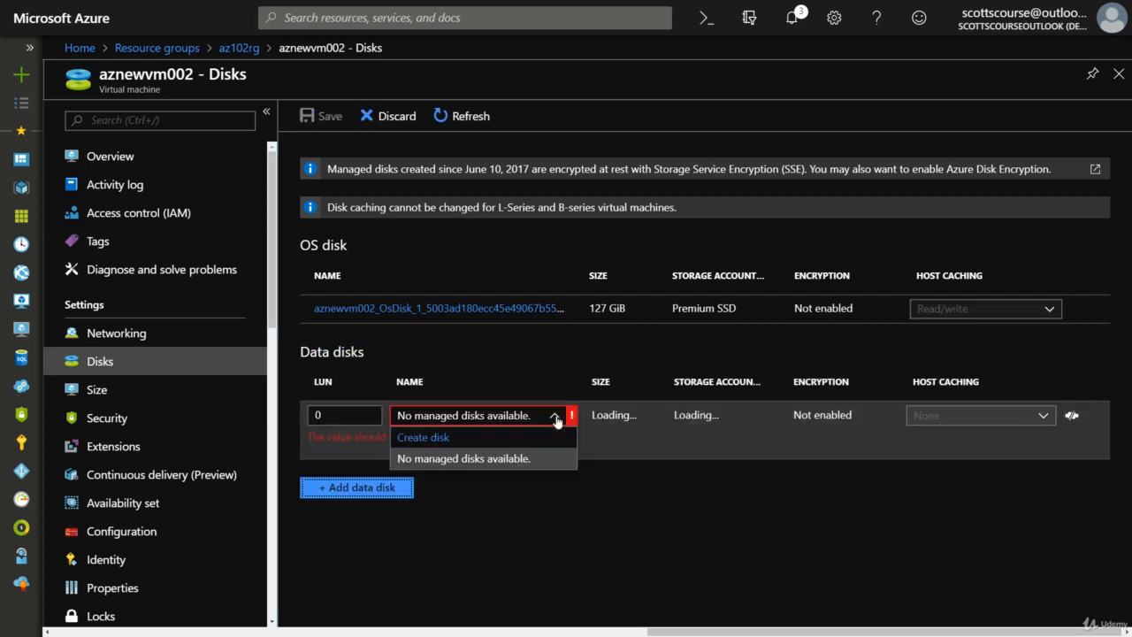
{"action": "left_click", "coordinate": [555, 417]}
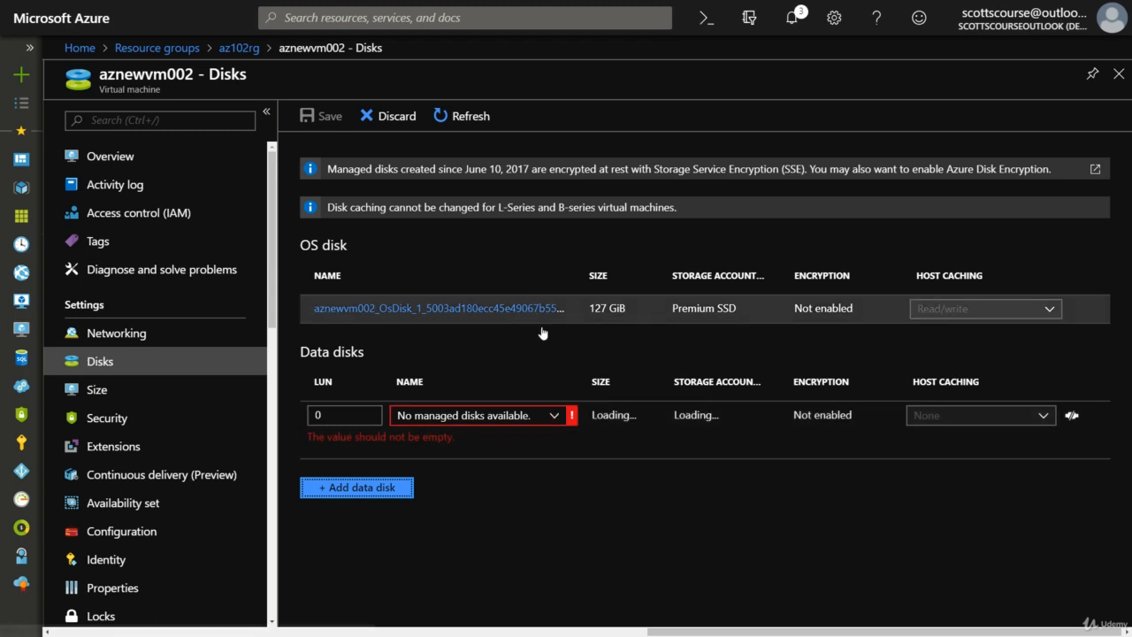
{"action": "left_click", "coordinate": [555, 418]}
{"action": "left_click", "coordinate": [429, 437]}
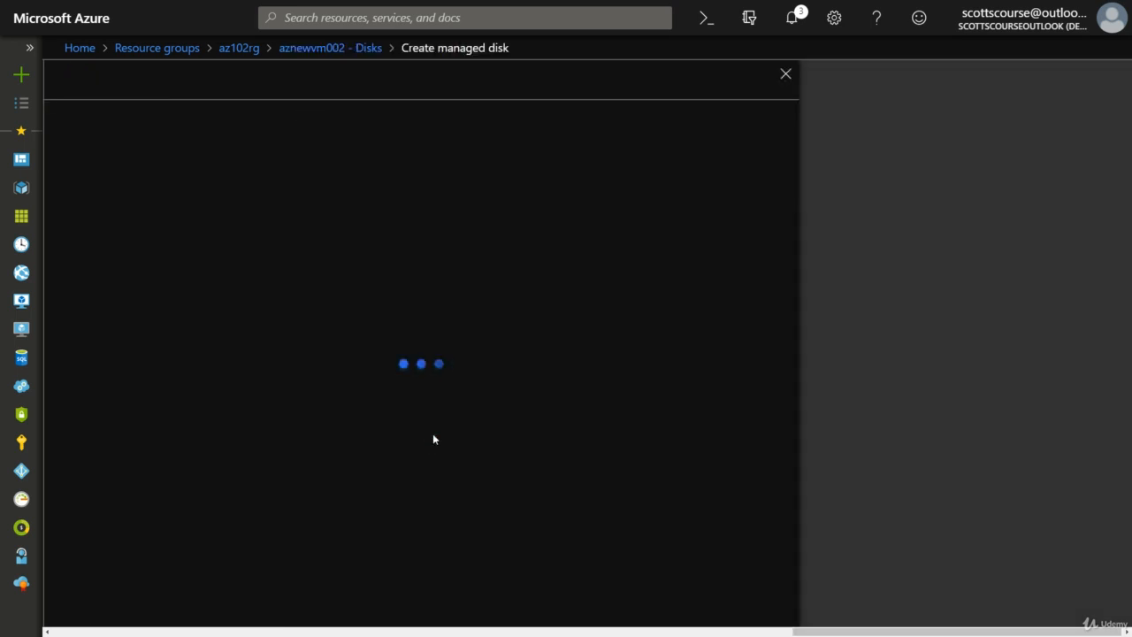
Step: Name the managed disk azsjdnewmanageddisk and assign it to the existing resource group az102rg
{"action": "left_click", "coordinate": [142, 140]}
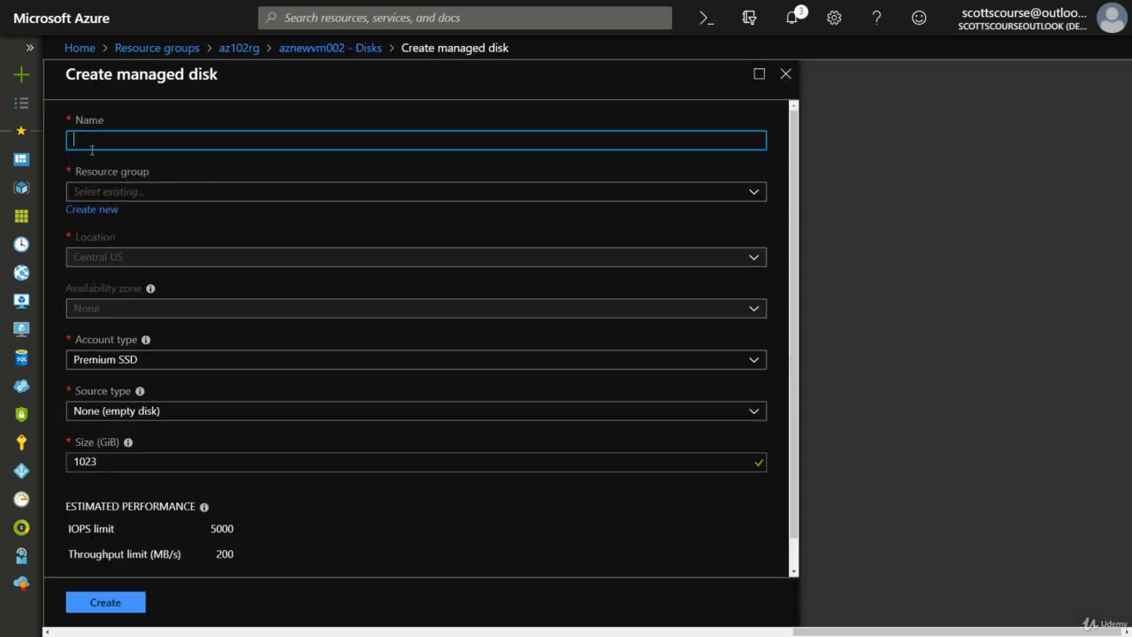
{"action": "type", "text": "azsjdnewmanageddisk"}
{"action": "double_click", "coordinate": [92, 147]}
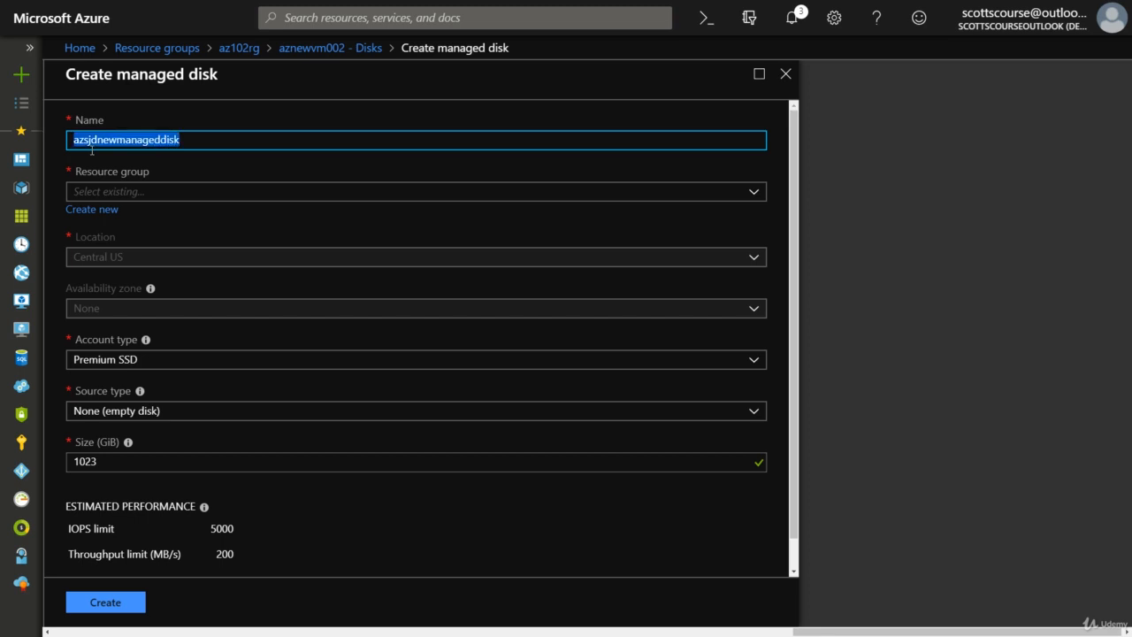
{"action": "left_click", "coordinate": [761, 194]}
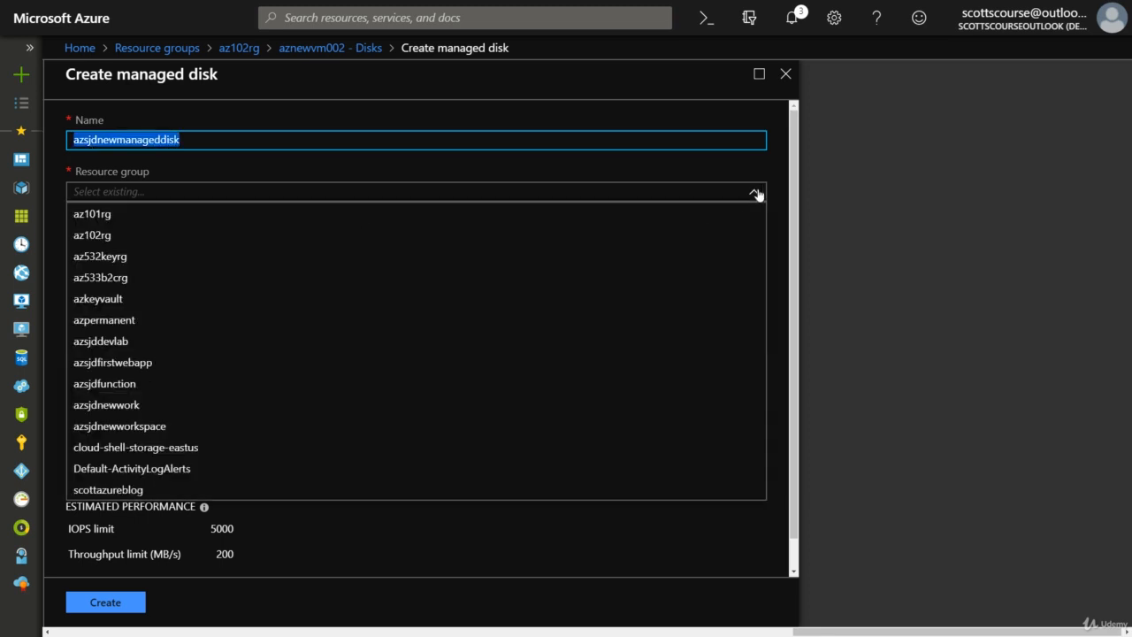
{"action": "left_click", "coordinate": [122, 236]}
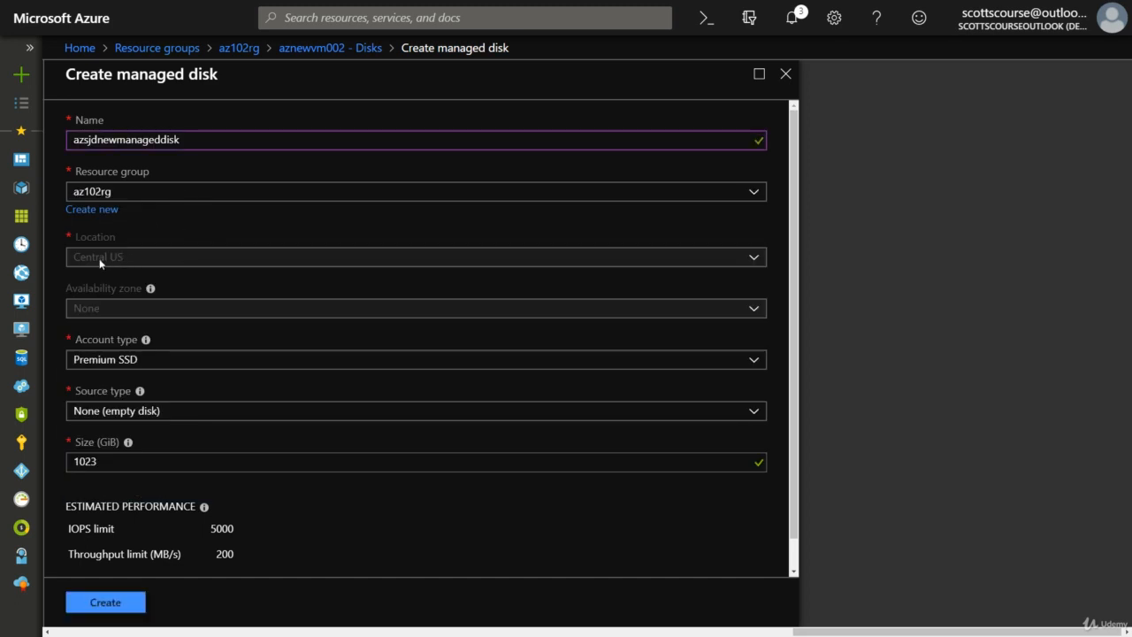
Step: Choose None (empty disk) as the source type and create the 1023 GiB Premium SSD managed disk
{"action": "double_click", "coordinate": [128, 259]}
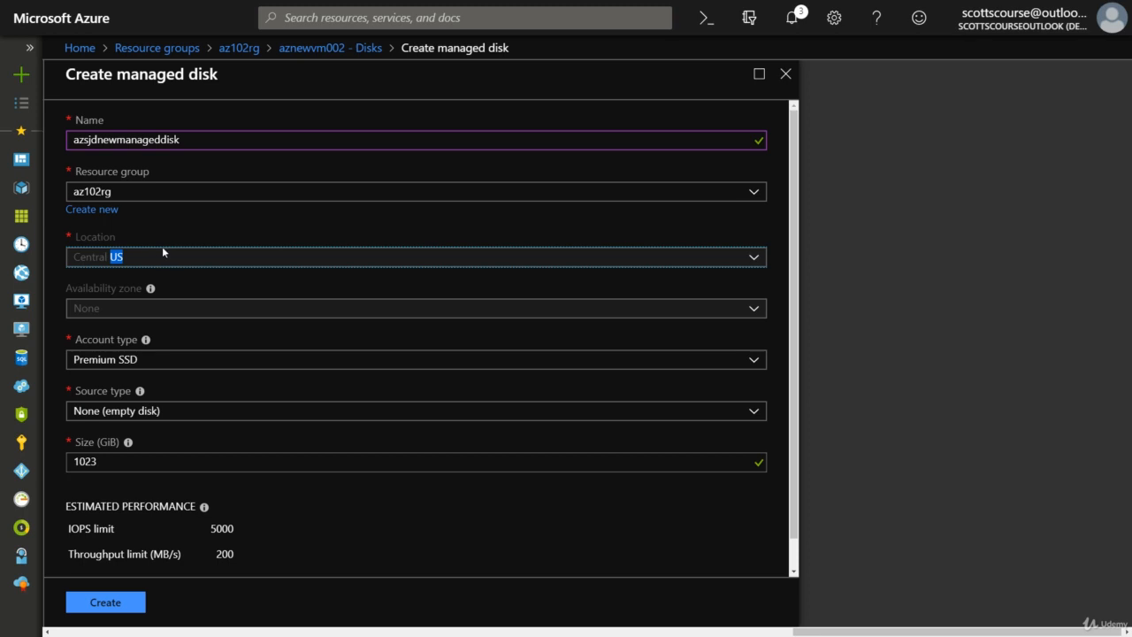
{"action": "left_click", "coordinate": [98, 261]}
{"action": "mouse_move", "coordinate": [150, 296]}
{"action": "left_click", "coordinate": [754, 413]}
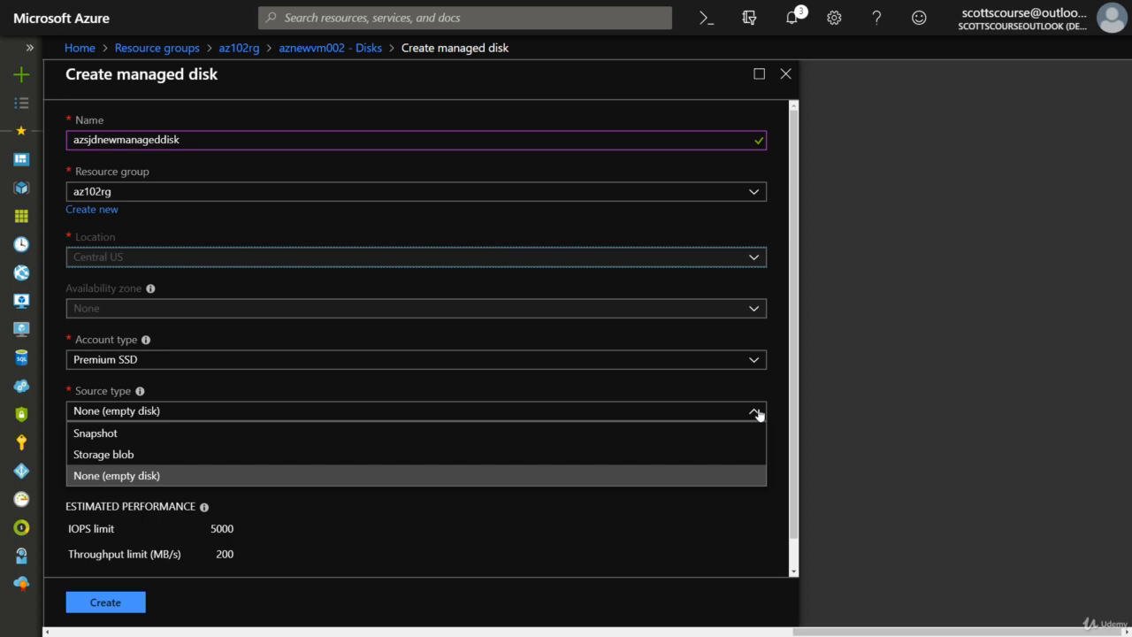
{"action": "left_click", "coordinate": [107, 475]}
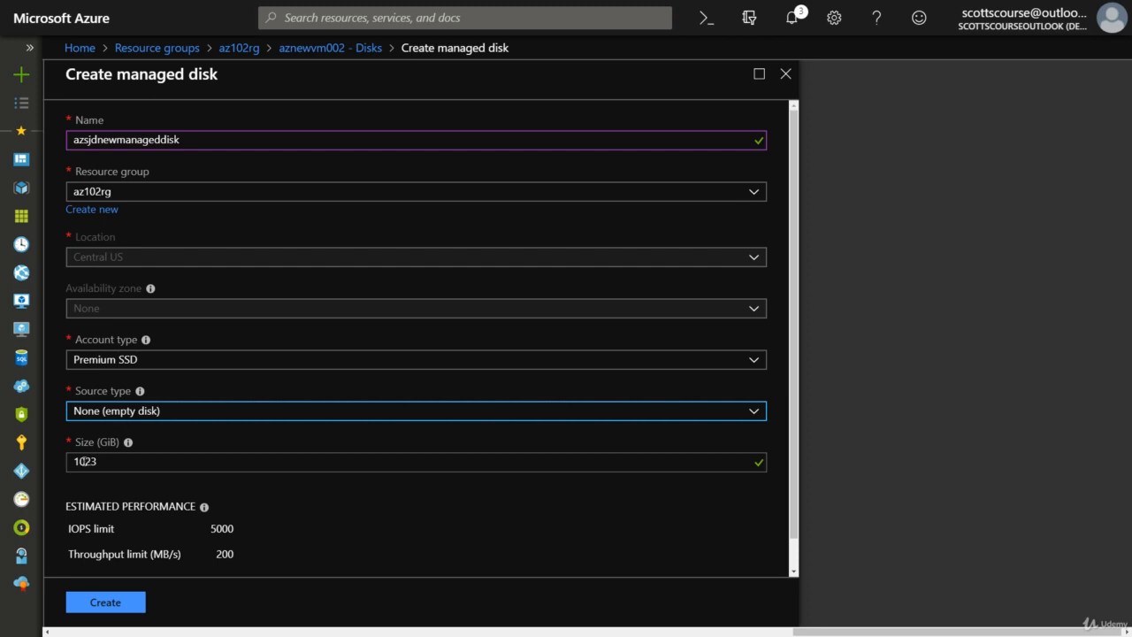
{"action": "scroll", "coordinate": [82, 460], "scroll_direction": "down", "scroll_amount": 1}
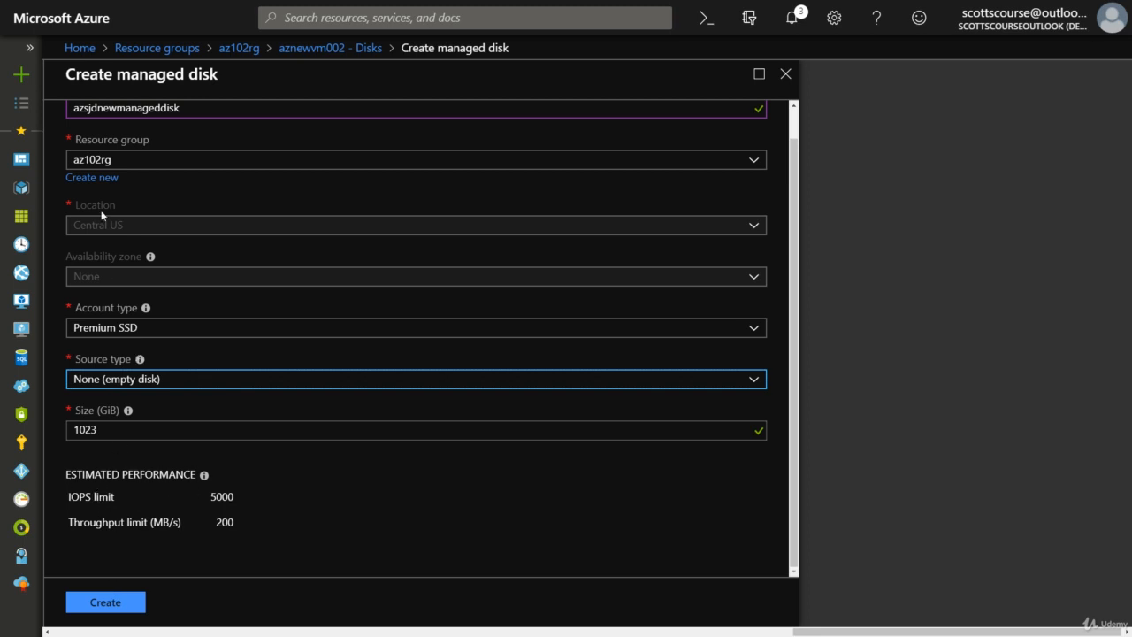
{"action": "left_click", "coordinate": [106, 603]}
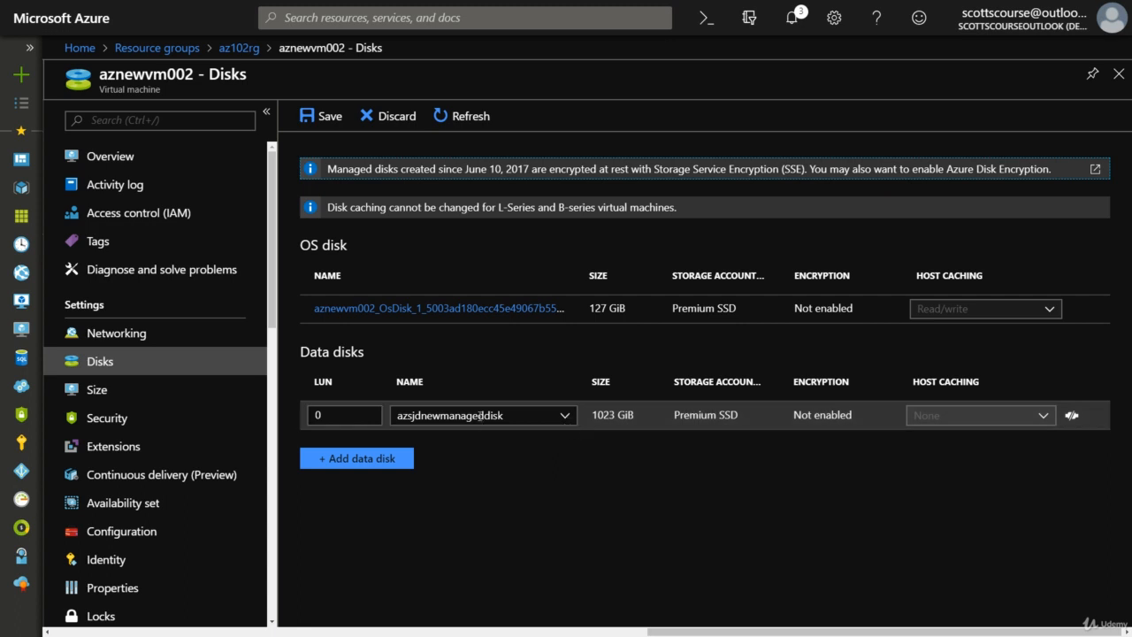
Step: Save the virtual machine's disk configuration with azsjdnewmanageddisk attached at LUN 0, and return to its disk settings
{"action": "left_click", "coordinate": [566, 417]}
{"action": "left_click", "coordinate": [566, 417]}
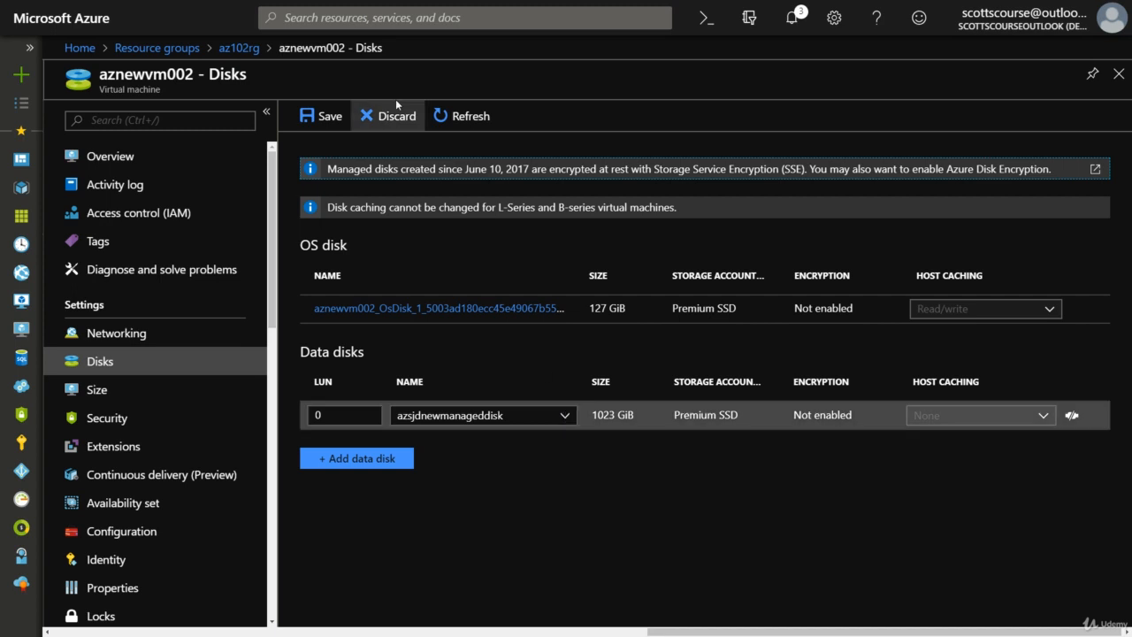
{"action": "left_click", "coordinate": [325, 116]}
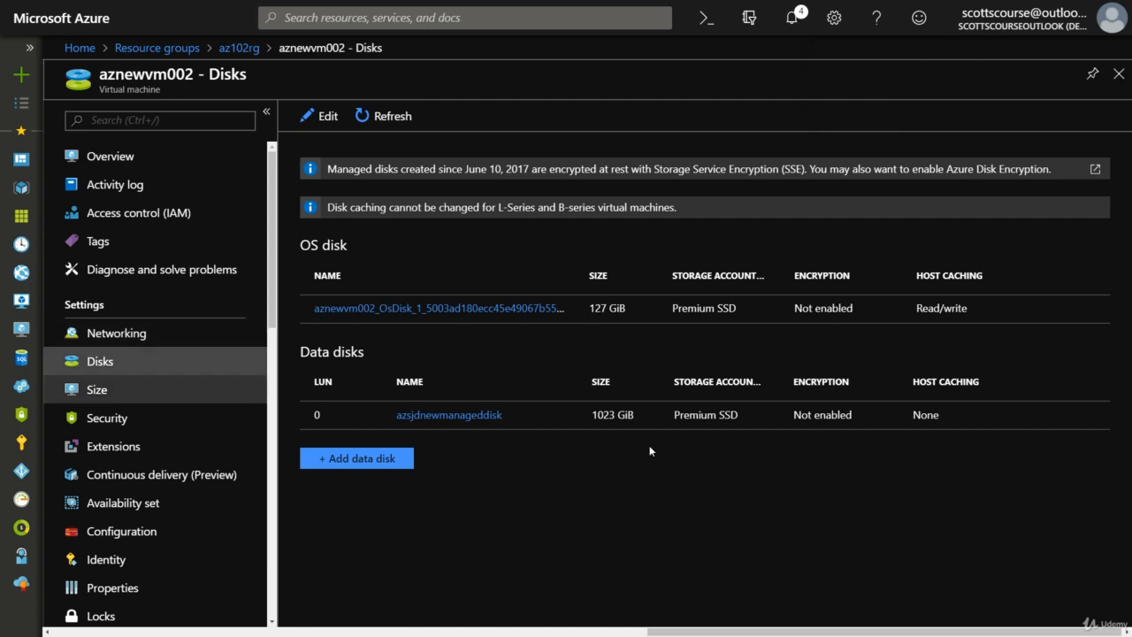
{"action": "left_click", "coordinate": [147, 334]}
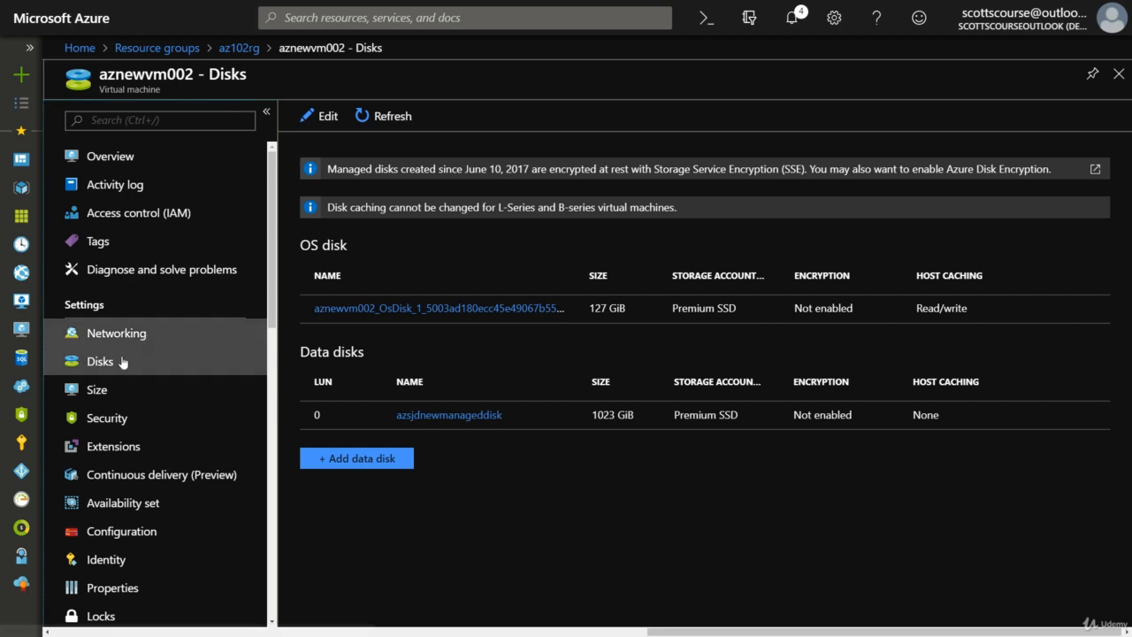
{"action": "left_click", "coordinate": [113, 362]}
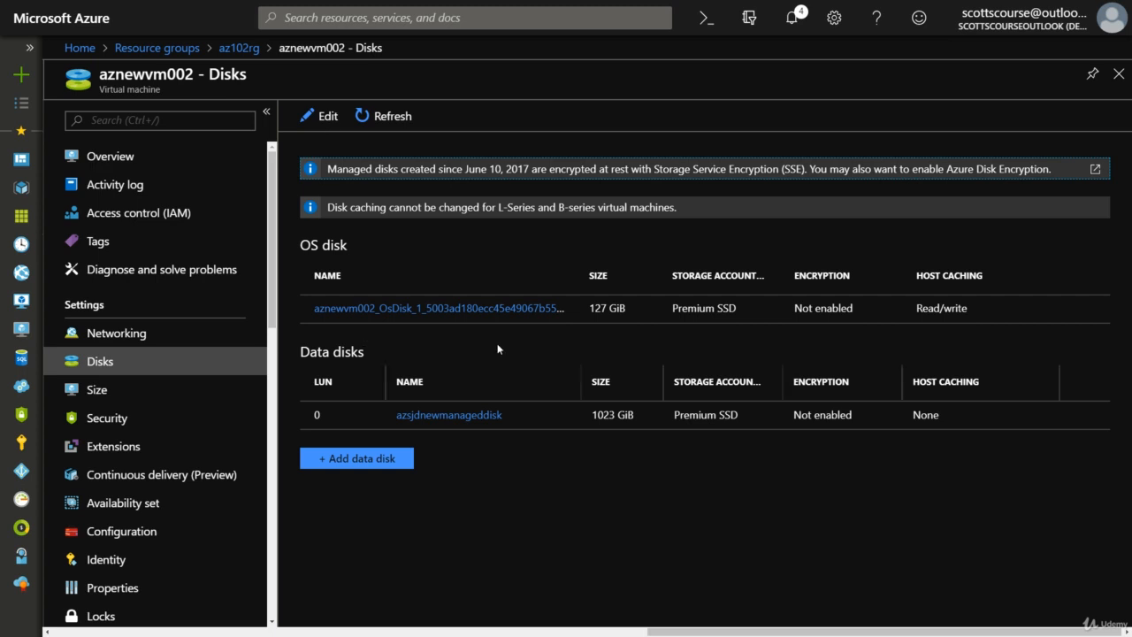
Step: Examine how many data disks each available virtual machine size supports, close the size list without changing it, and reopen the disk settings
{"action": "scroll", "coordinate": [105, 278], "scroll_direction": "down", "scroll_amount": 3}
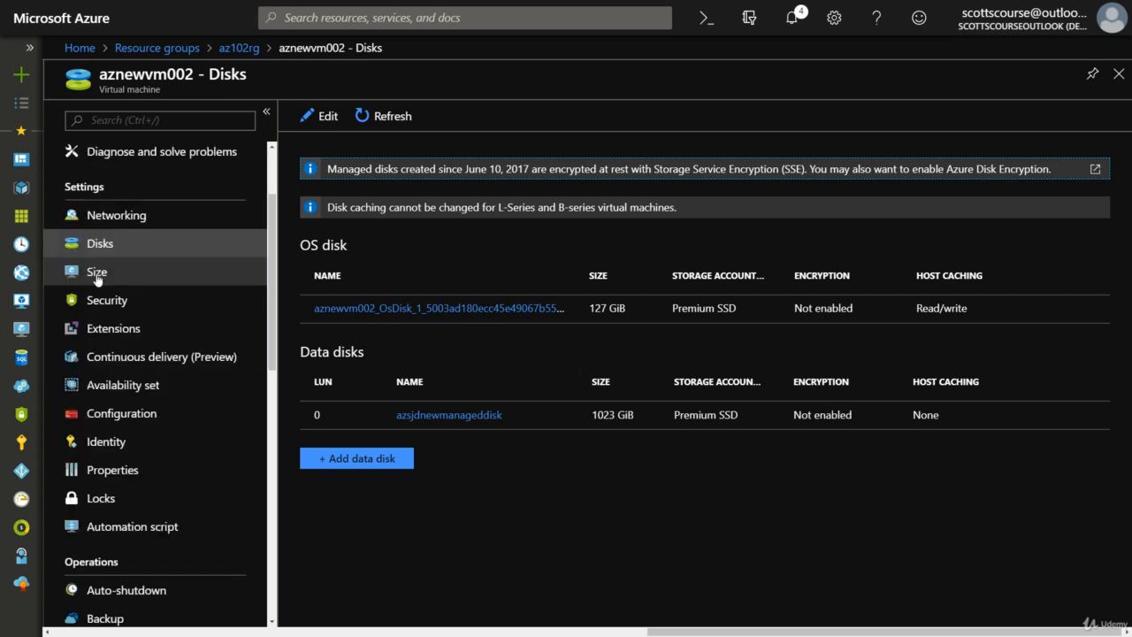
{"action": "left_click", "coordinate": [97, 276]}
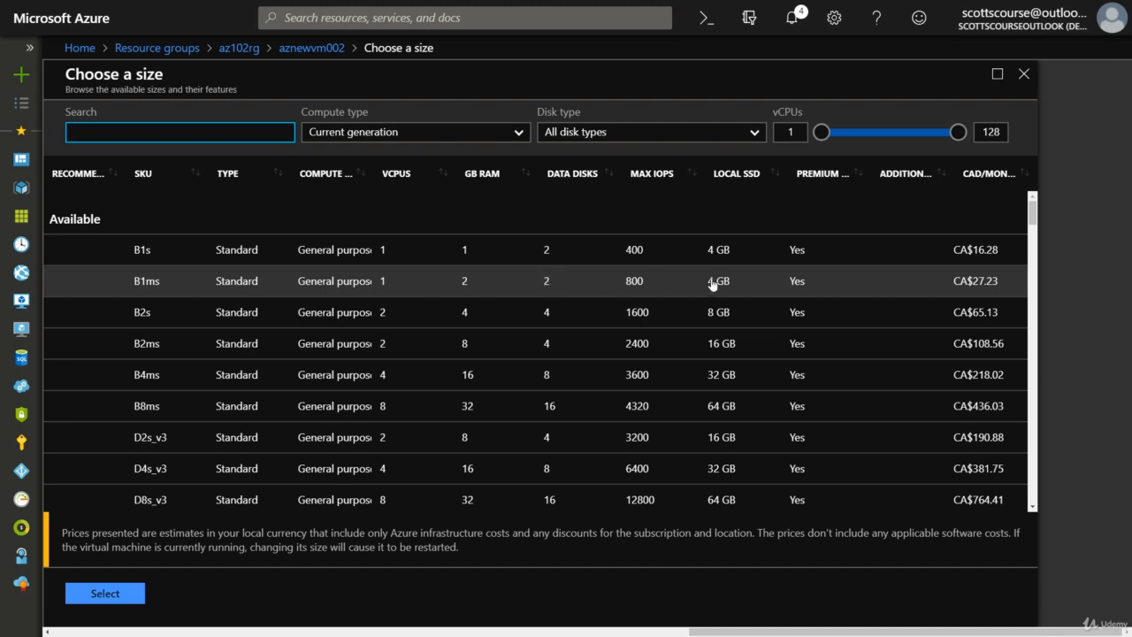
{"action": "left_click", "coordinate": [549, 283]}
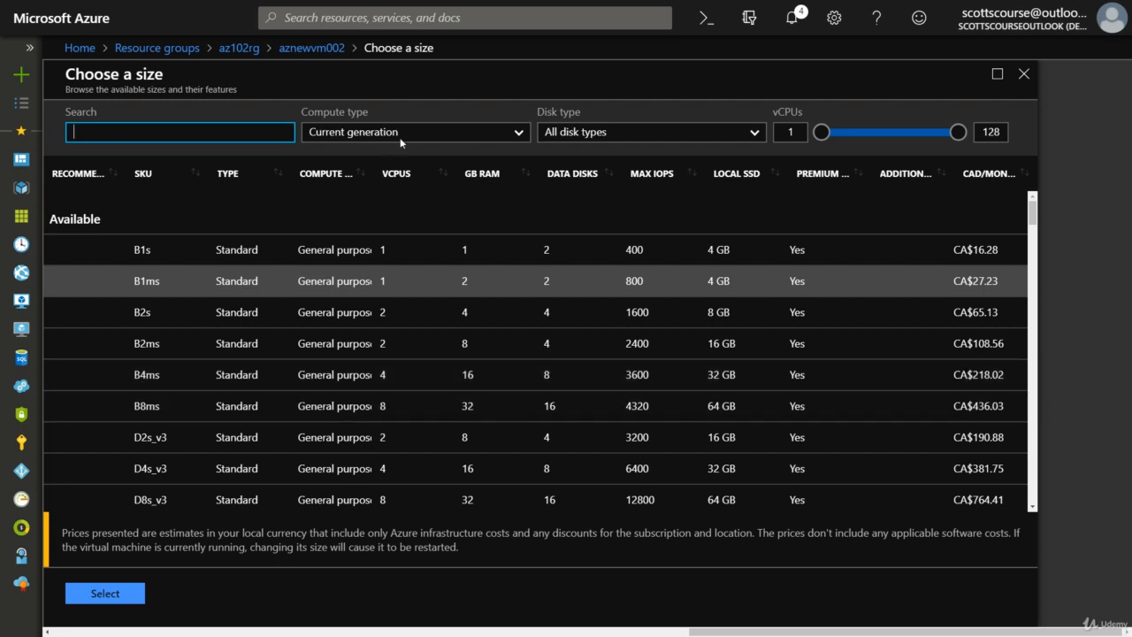
{"action": "scroll", "coordinate": [334, 349], "scroll_direction": "down", "scroll_amount": 2}
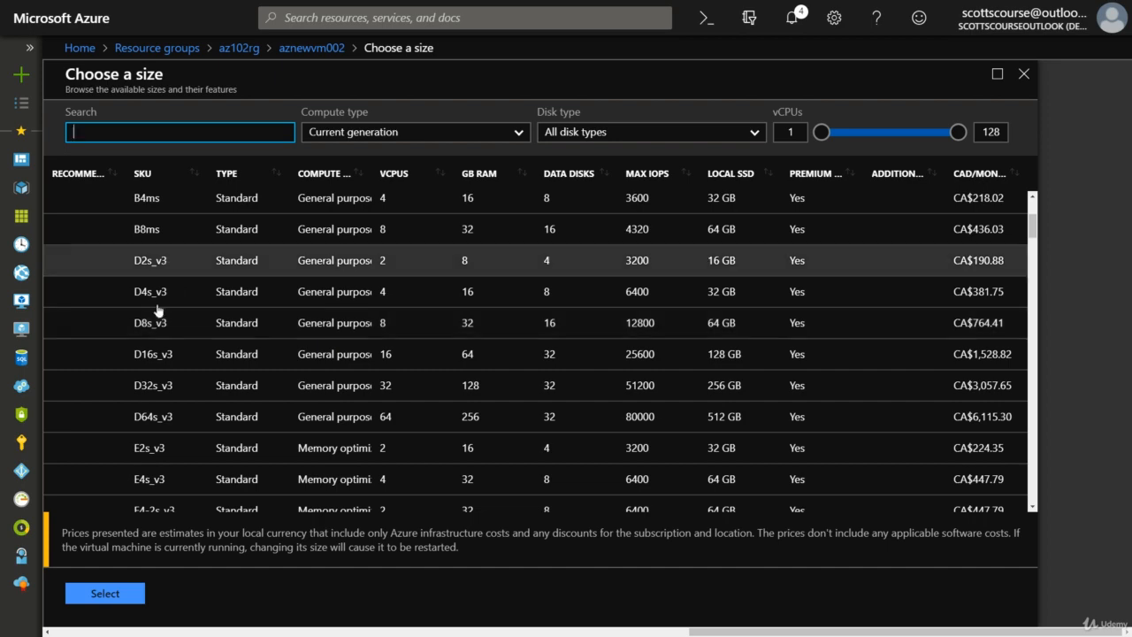
{"action": "scroll", "coordinate": [536, 354], "scroll_direction": "down", "scroll_amount": 4}
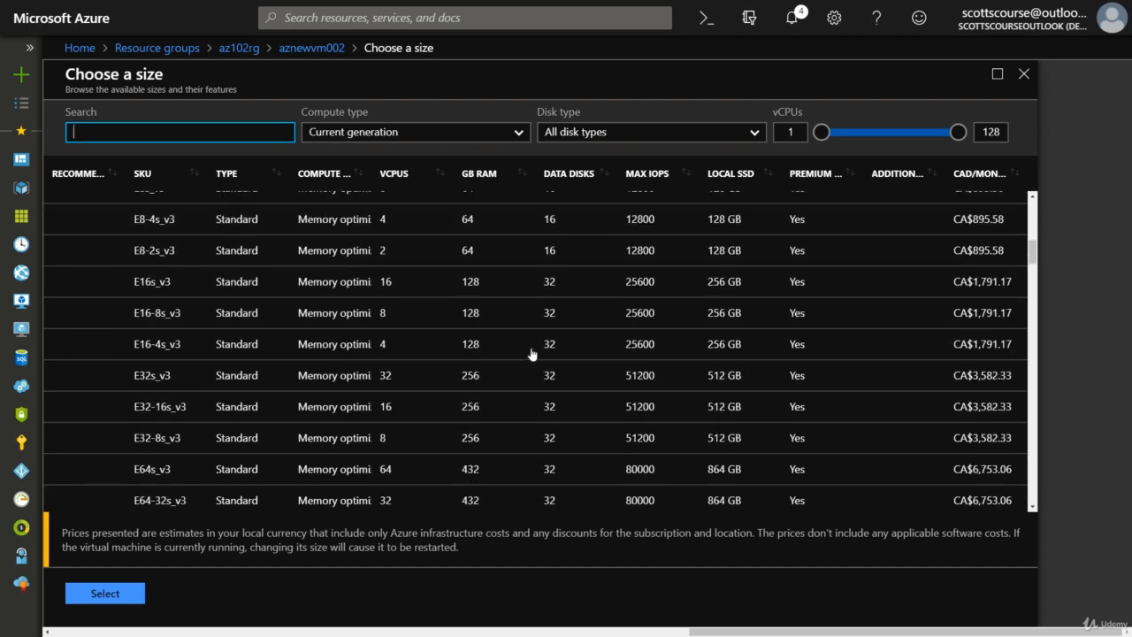
{"action": "scroll", "coordinate": [576, 338], "scroll_direction": "up", "scroll_amount": 2}
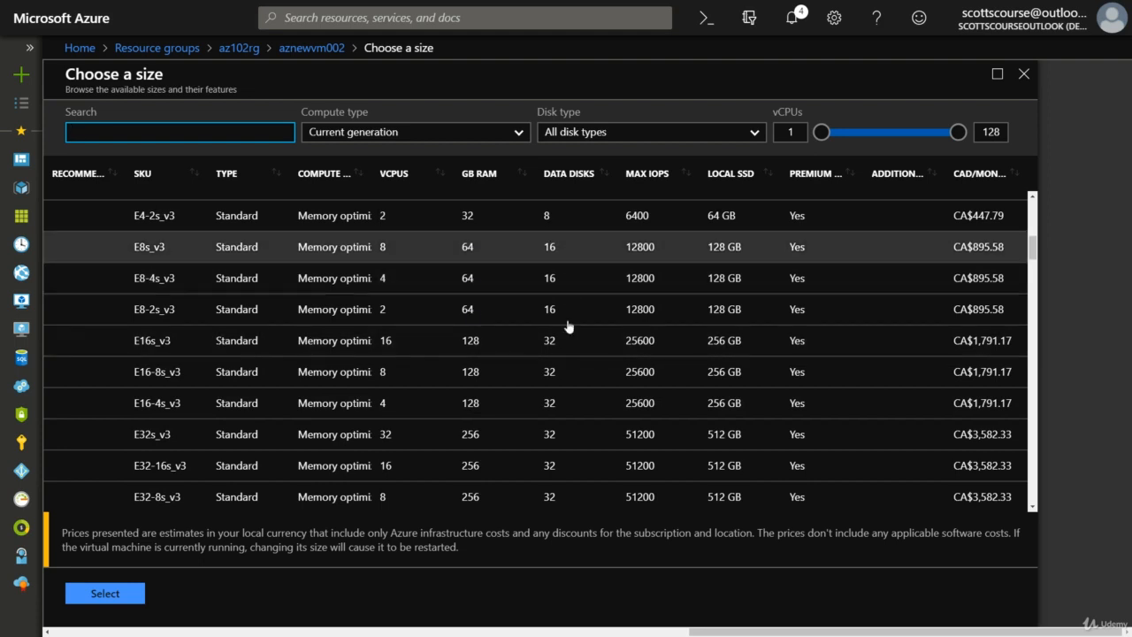
{"action": "scroll", "coordinate": [567, 350], "scroll_direction": "down", "scroll_amount": 4}
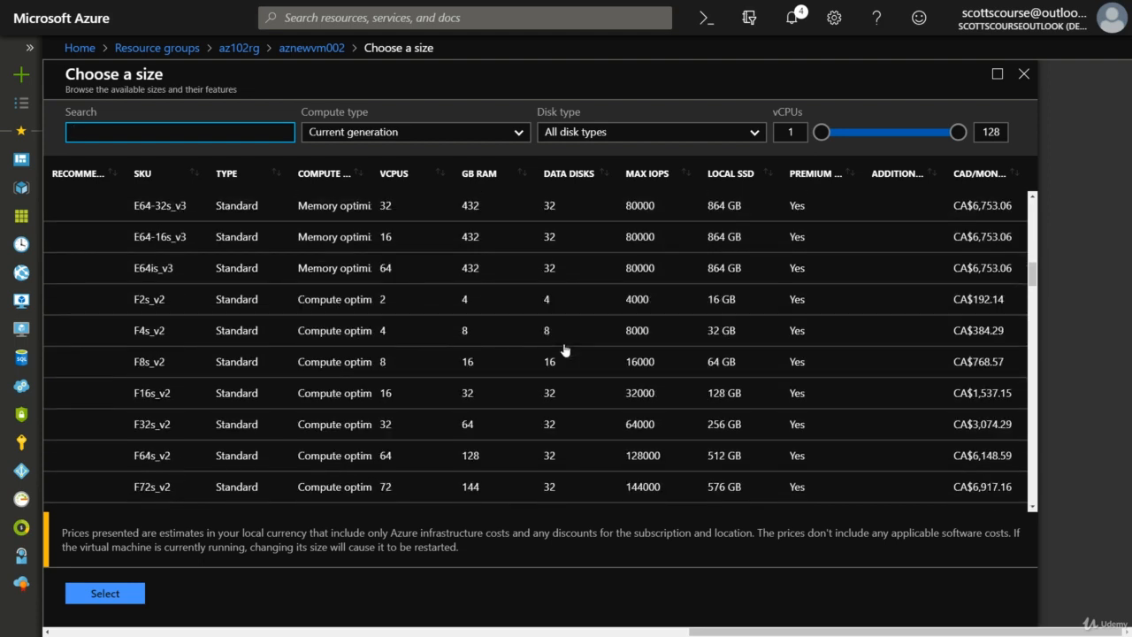
{"action": "scroll", "coordinate": [566, 349], "scroll_direction": "down", "scroll_amount": 1}
{"action": "scroll", "coordinate": [558, 348], "scroll_direction": "down", "scroll_amount": 2}
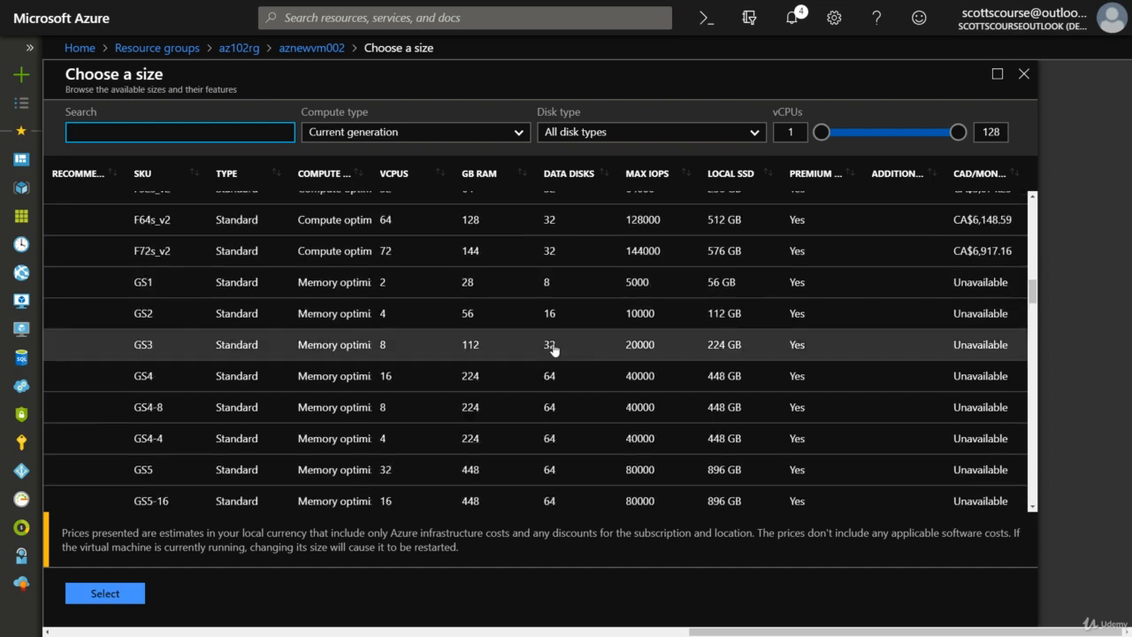
{"action": "scroll", "coordinate": [554, 350], "scroll_direction": "up", "scroll_amount": 7}
{"action": "scroll", "coordinate": [554, 350], "scroll_direction": "up", "scroll_amount": 2}
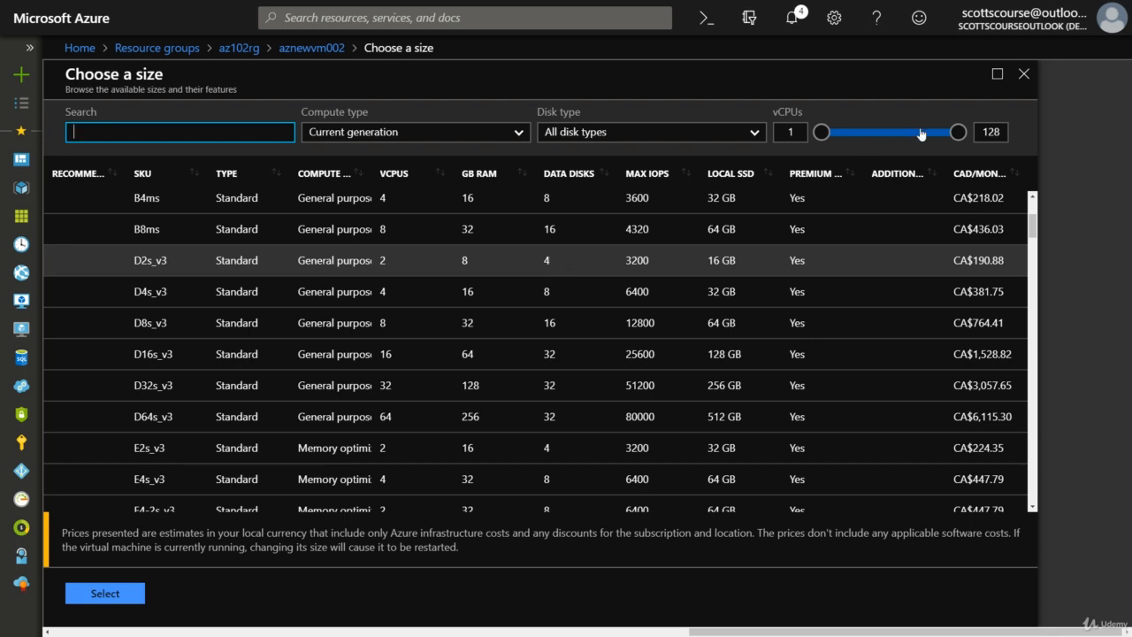
{"action": "left_click", "coordinate": [1024, 75]}
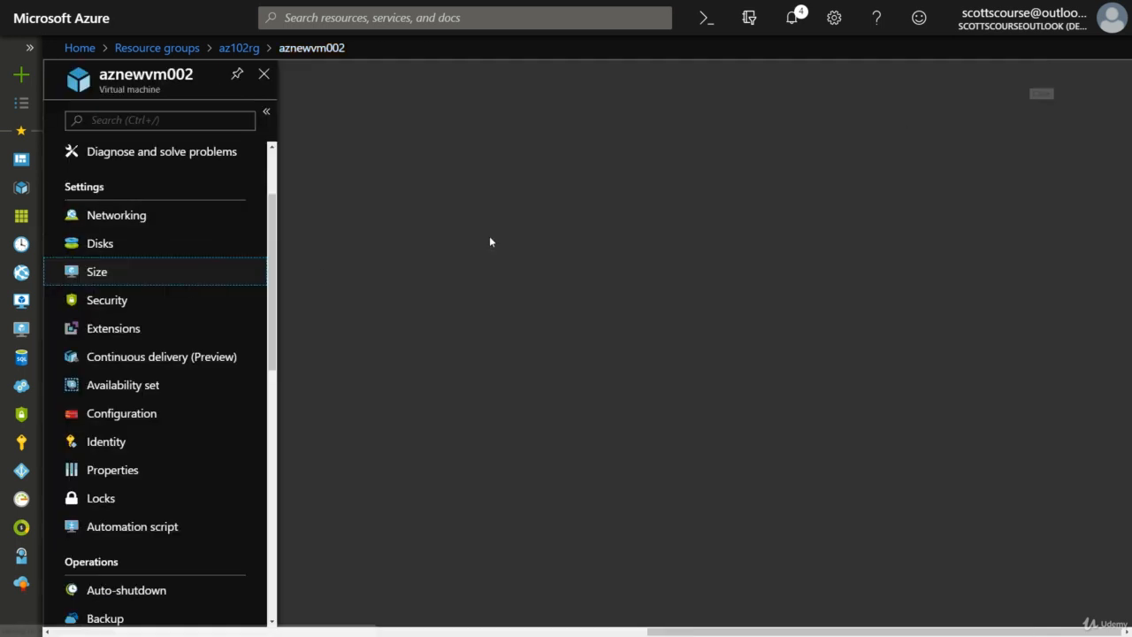
{"action": "left_click", "coordinate": [100, 243]}
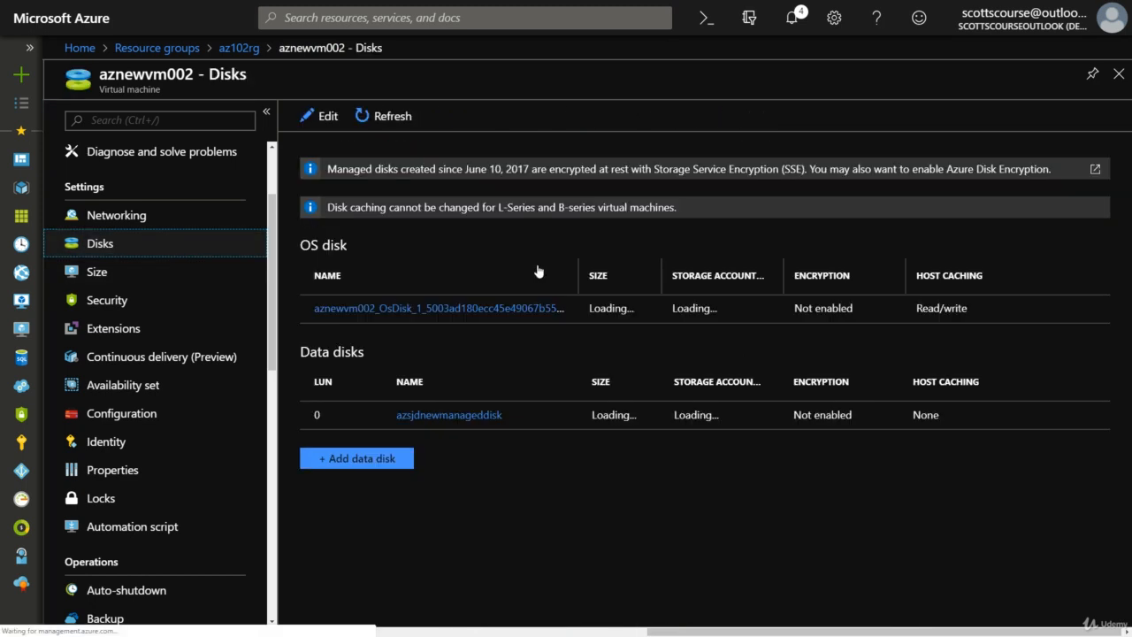